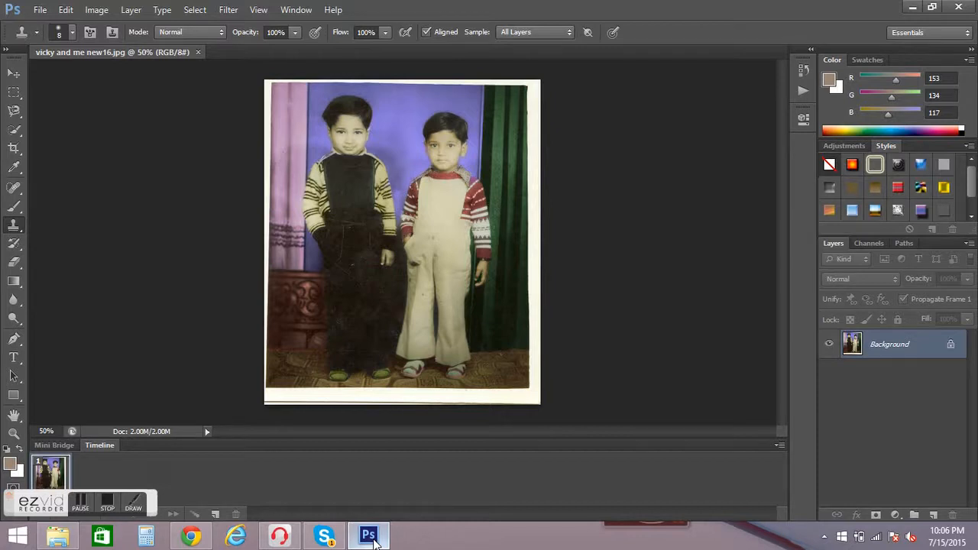
- Add a new empty layer above the Background for the retouching
key("ctrl+plus")
key("ctrl+plus")
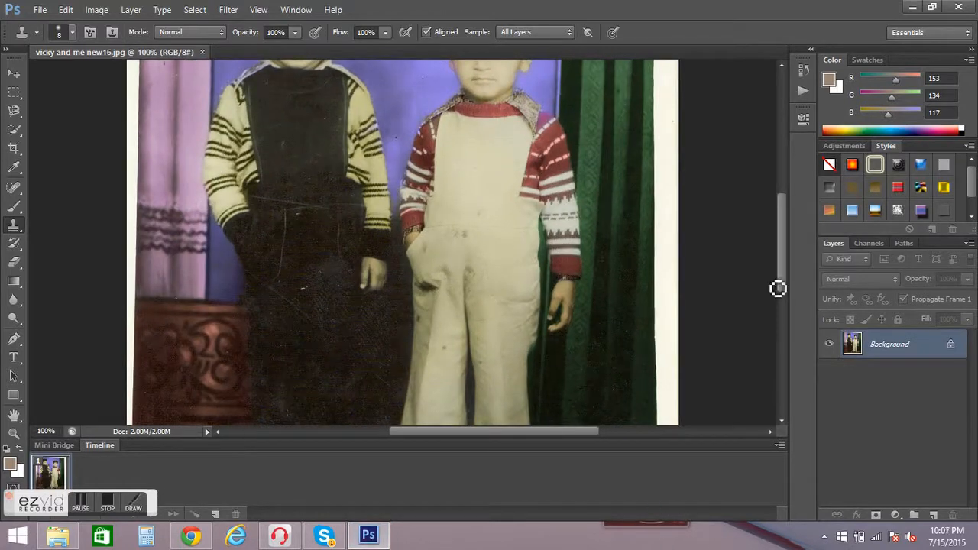
left_click_drag(781, 283, 780, 309)
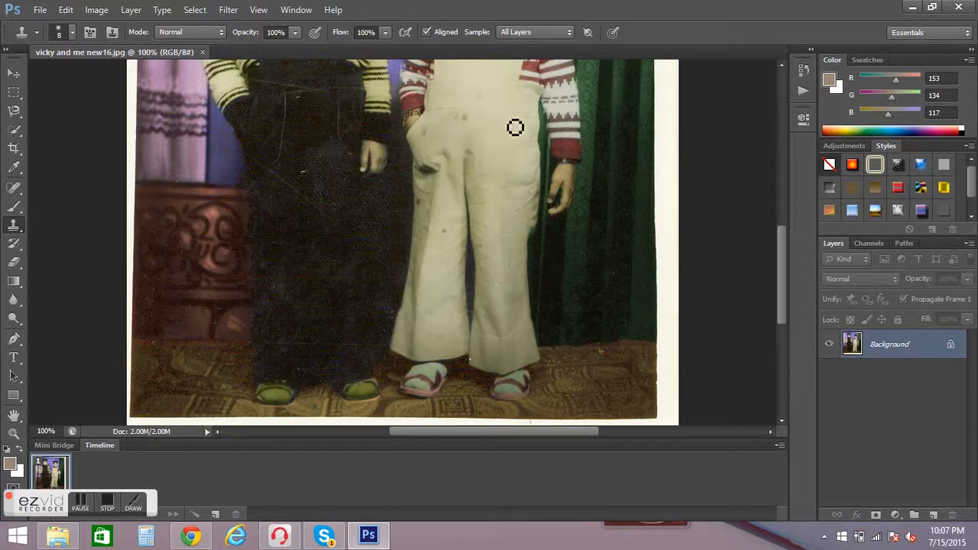
key("ctrl+minus")
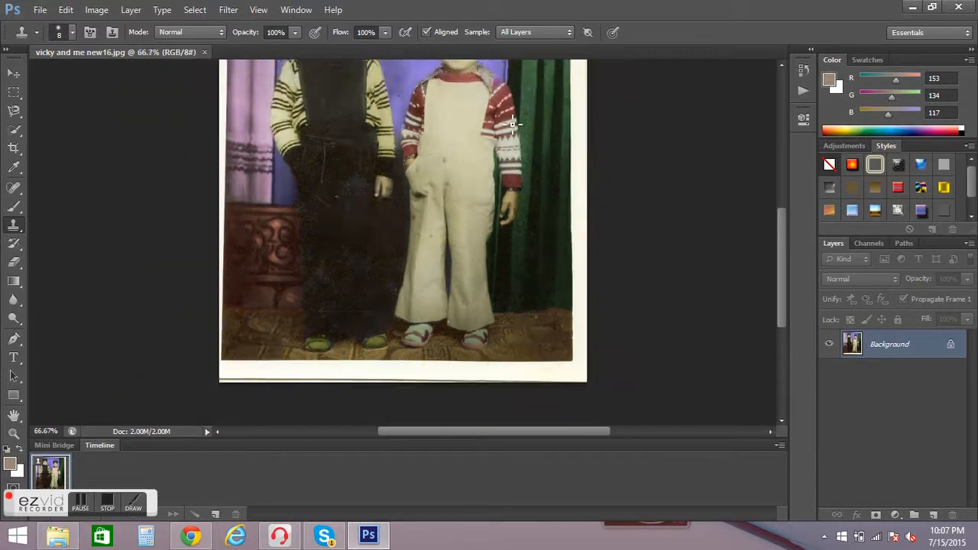
left_click_drag(782, 274, 782, 232)
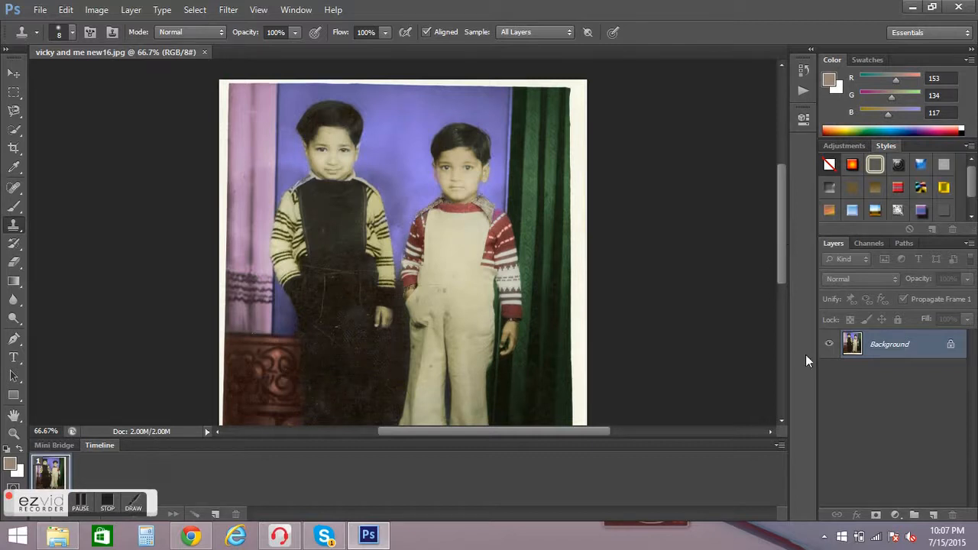
left_click(934, 516)
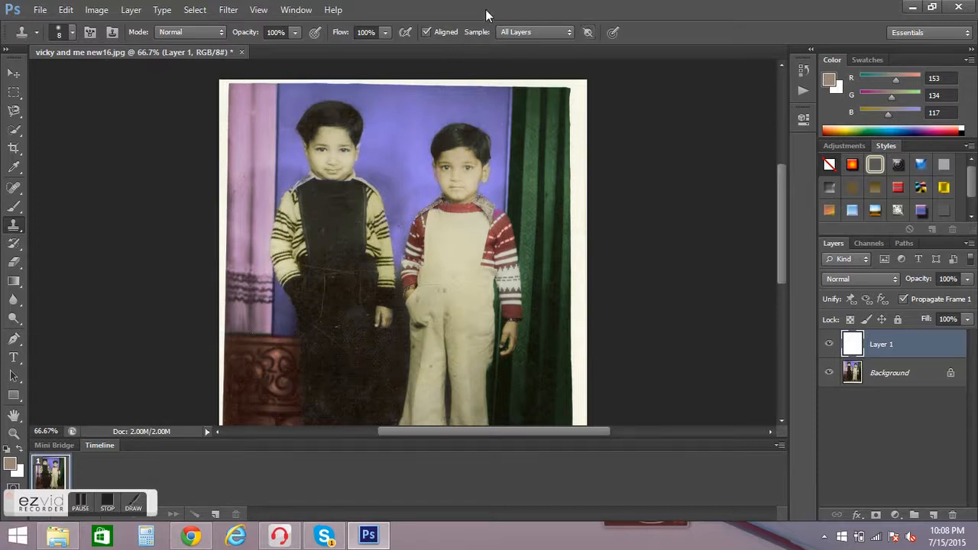
- Set the Clone Stamp tool to sample from All Layers
left_click(540, 29)
left_click(540, 46)
left_click(533, 32)
left_click(526, 71)
- Set the Clone Stamp brush size to 10 px and clone clean fabric over the dark spot on the beige trouser leg at knee height
scroll(420, 324, "up", 3)
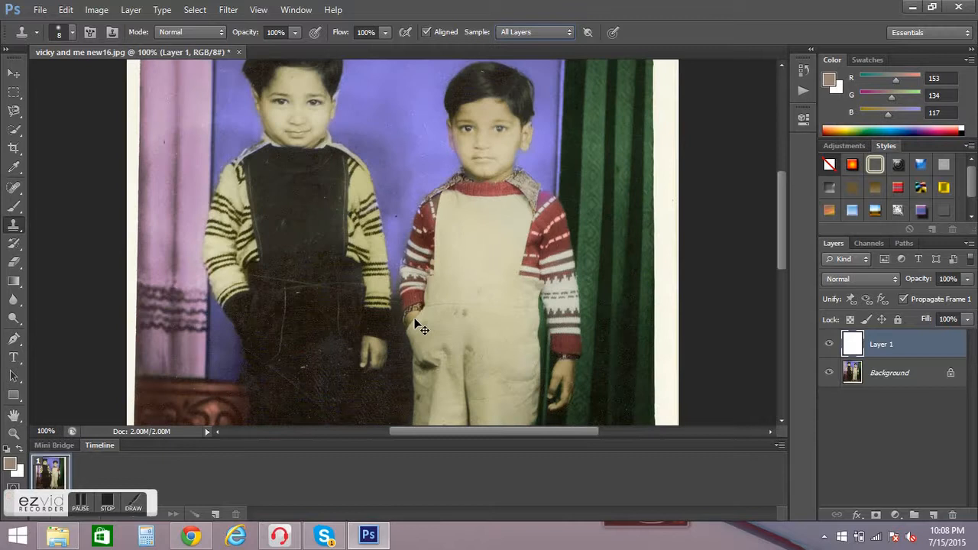
left_click_drag(781, 213, 783, 274)
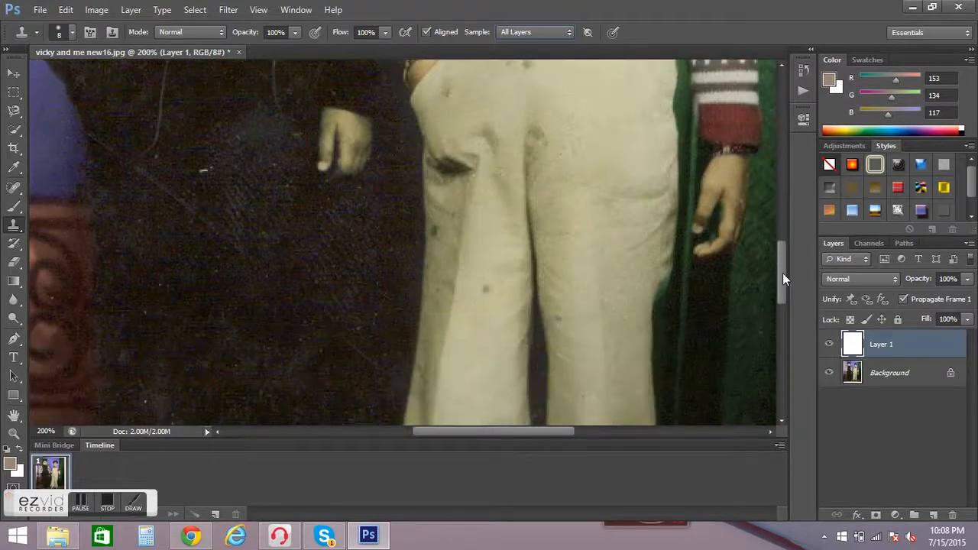
left_click(73, 31)
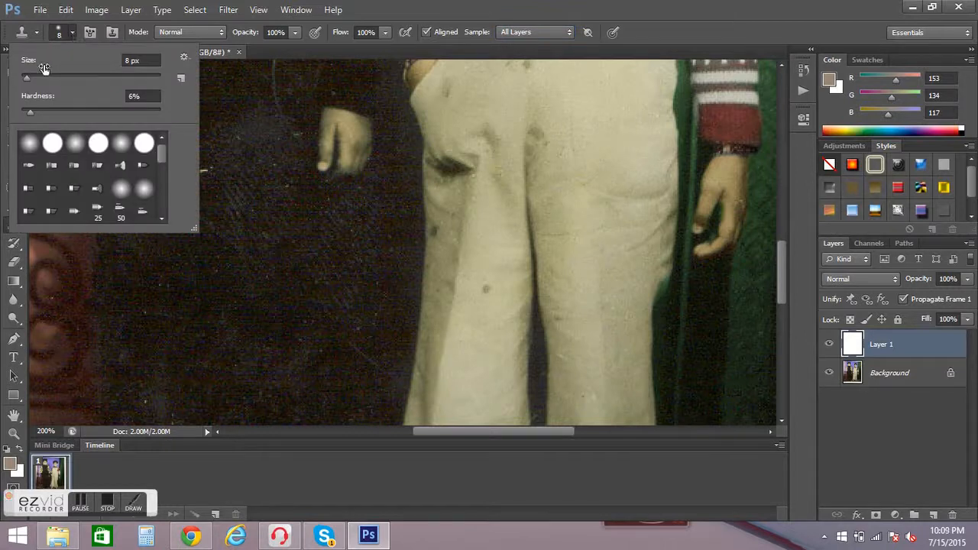
left_click_drag(28, 79, 28, 78)
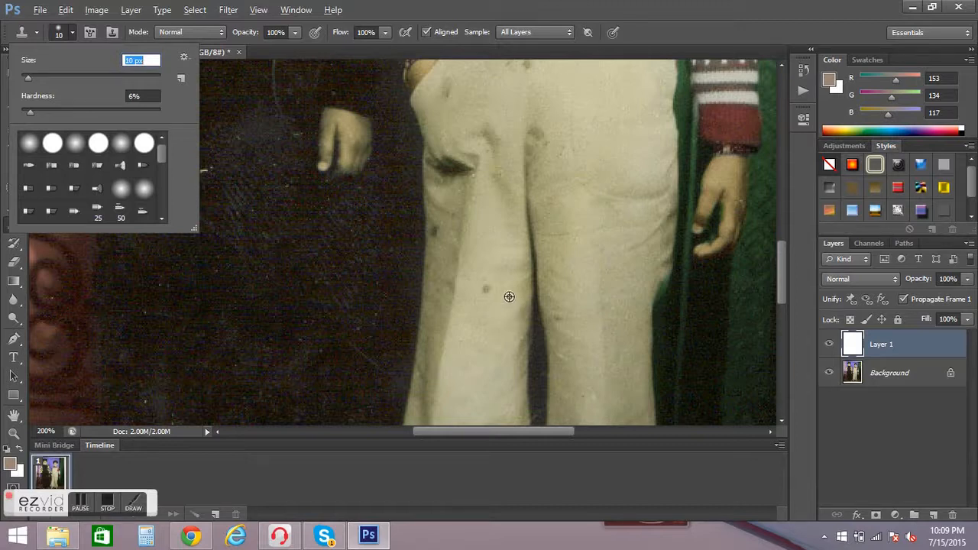
left_click(510, 296, "alt")
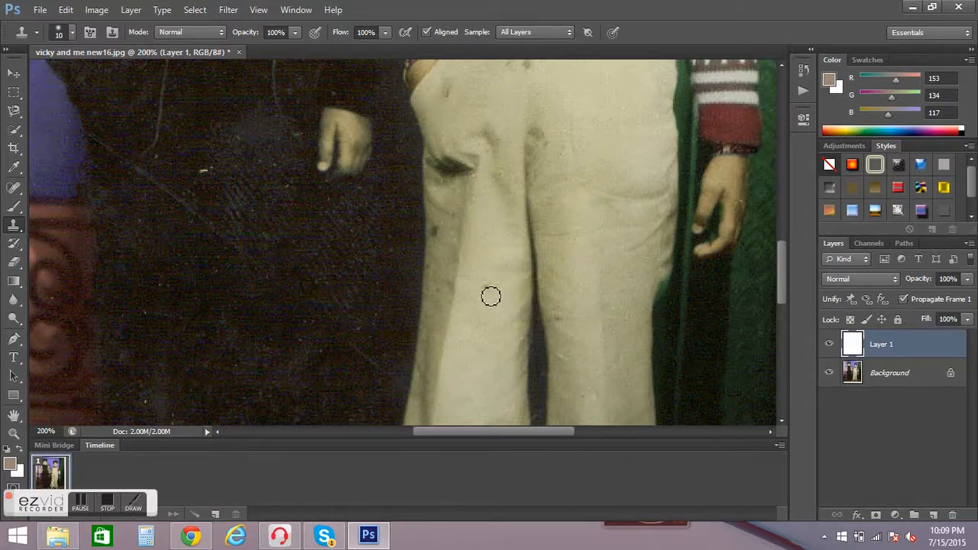
left_click(489, 293)
key("ctrl+z")
left_click(493, 289)
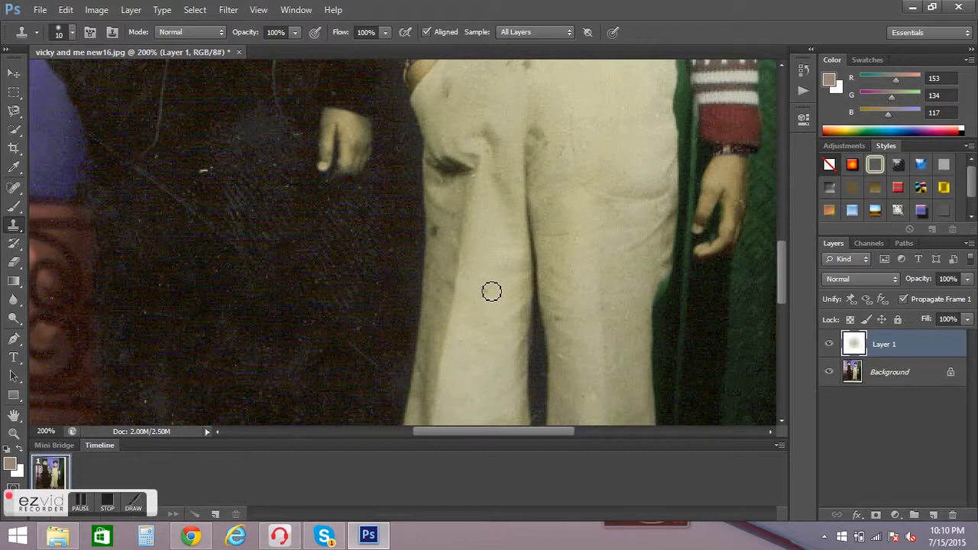
left_click(489, 296)
left_click(490, 299)
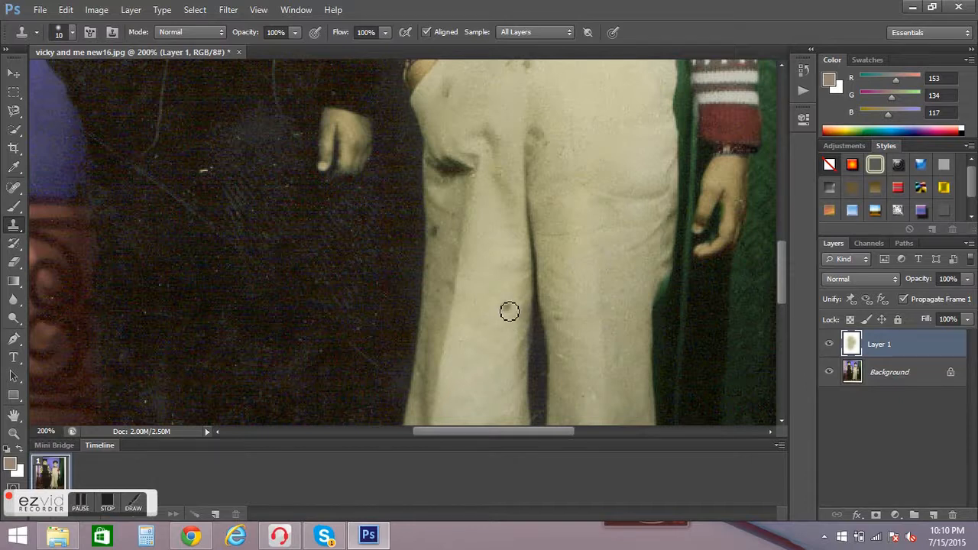
- Clone out the spots on the trousers' inner leg edge and outer thigh, plus the dark stain beside the crotch seam
left_click(565, 321)
left_click(543, 316)
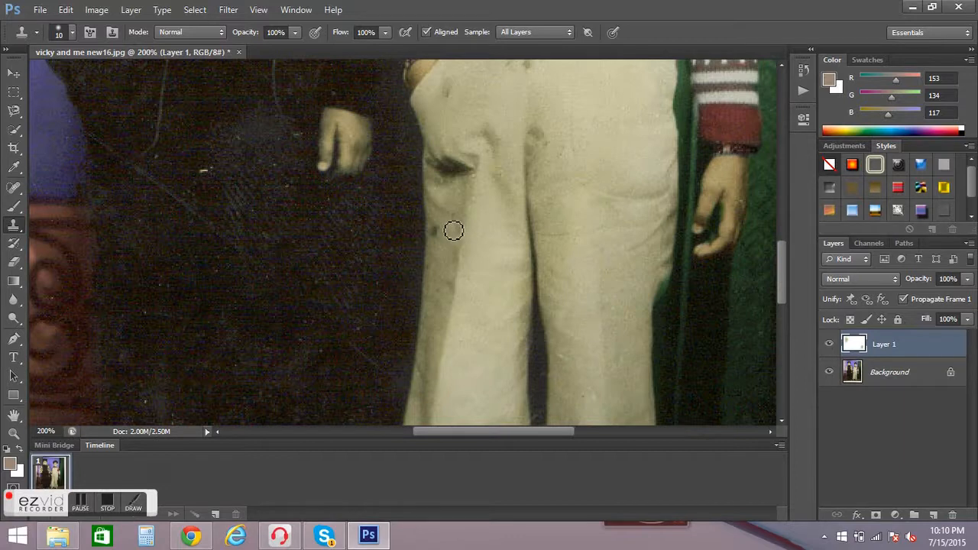
left_click(449, 226, "alt")
left_click(445, 228)
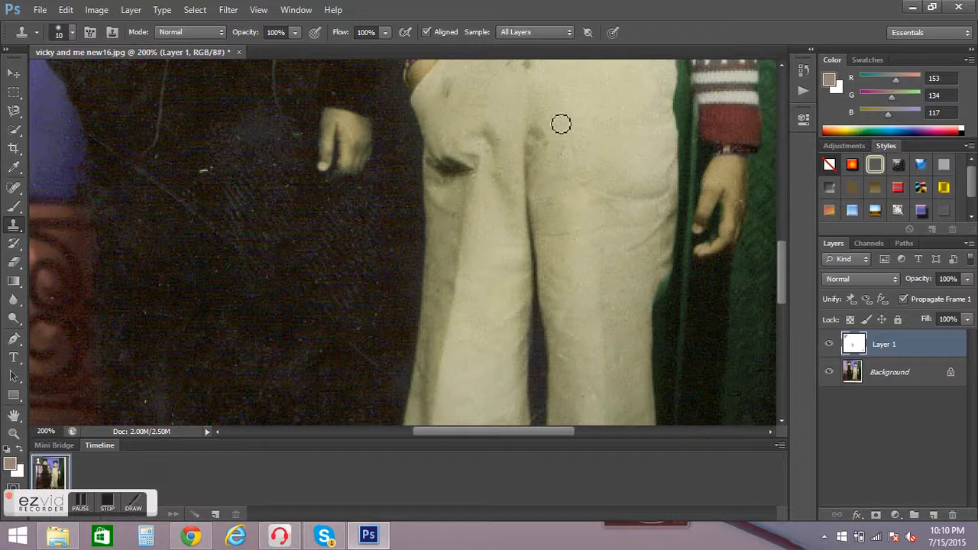
left_click_drag(559, 127, 542, 131)
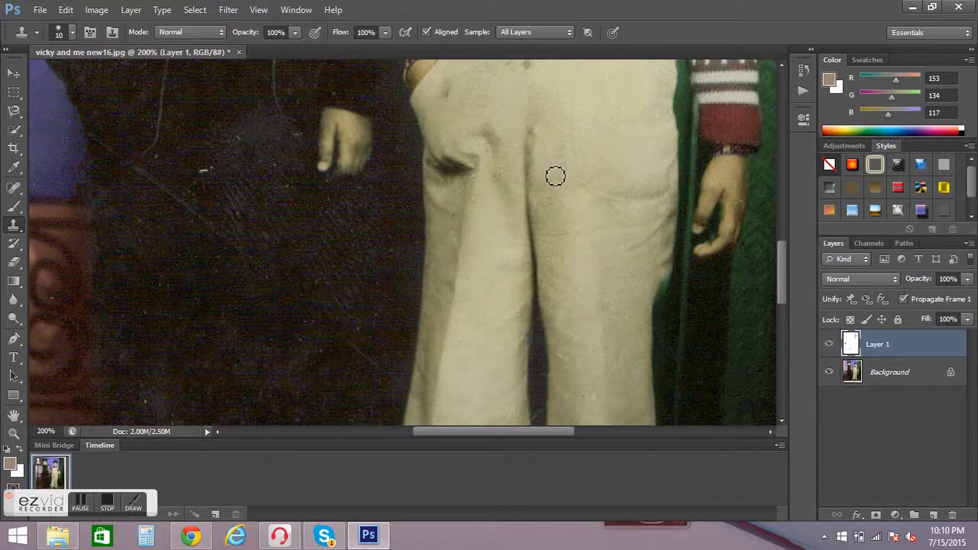
- Clone clean fabric over the spots around the beige overalls' waist seam and pocket and the blemishes on the upper thigh
left_click_drag(780, 276, 781, 250)
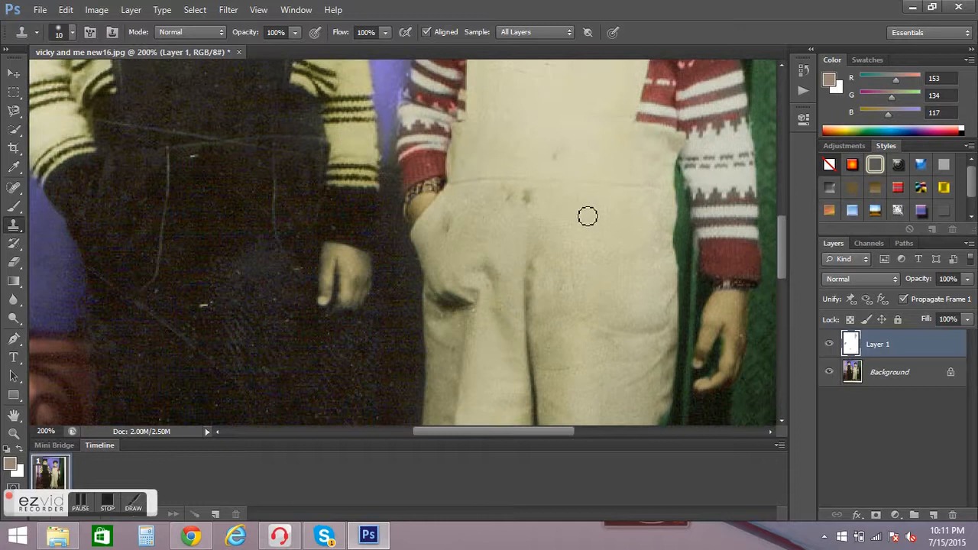
left_click(555, 197, "alt")
left_click(535, 197)
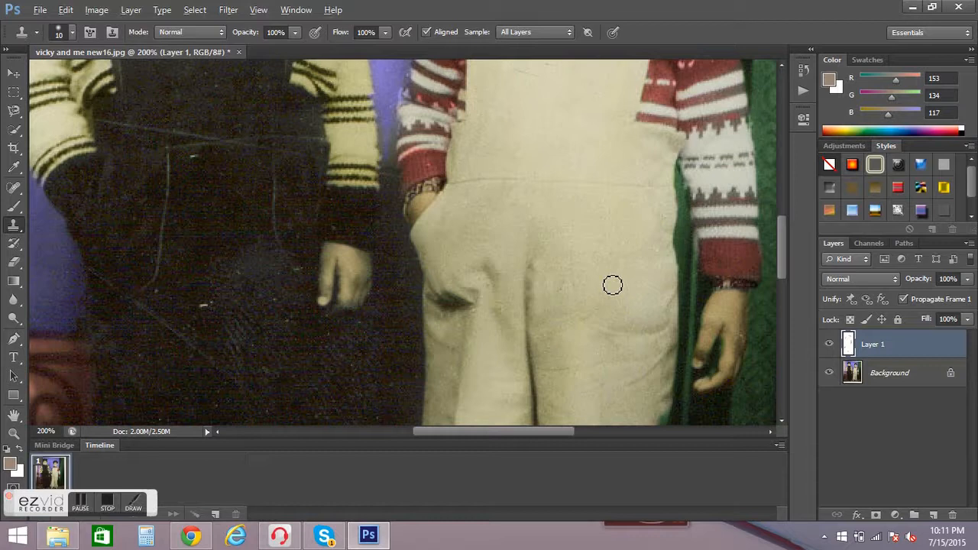
left_click(584, 295)
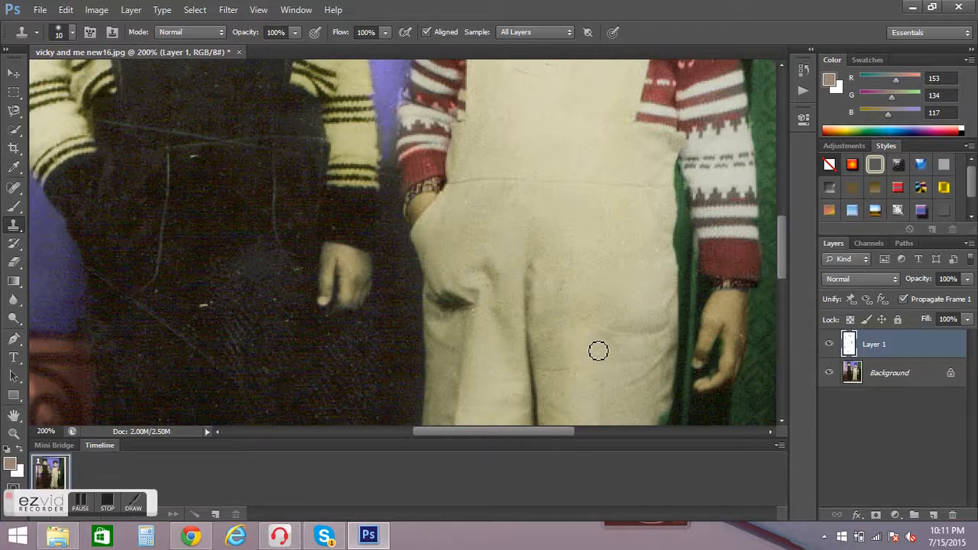
- Compare the photo before and after retouching by hiding and showing Layer 1, leaving the layer visible
key("ctrl+minus")
key("ctrl+minus")
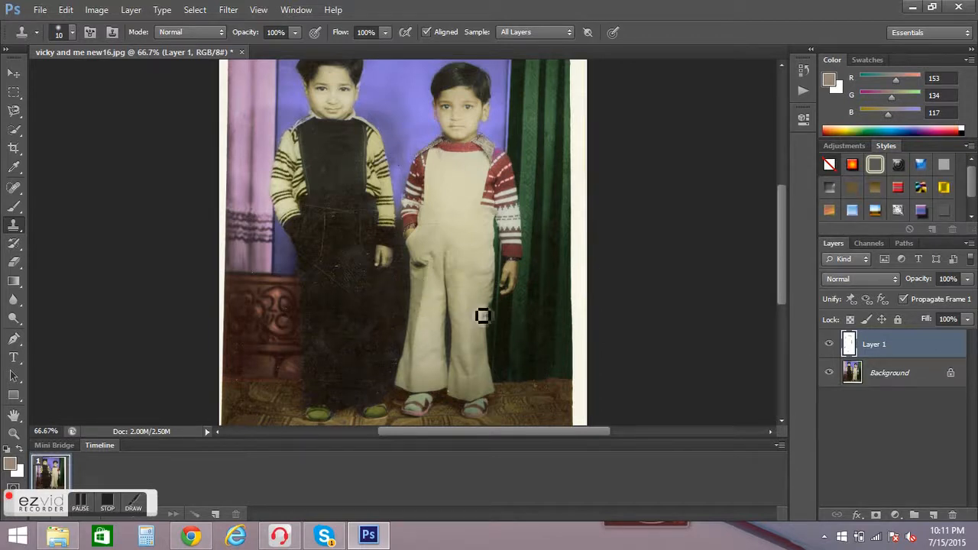
left_click(829, 344)
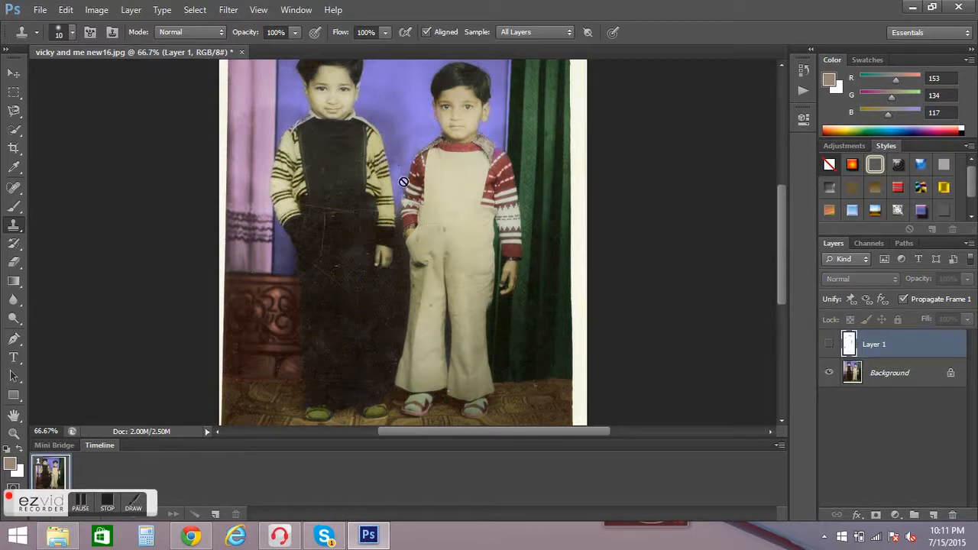
left_click(830, 345)
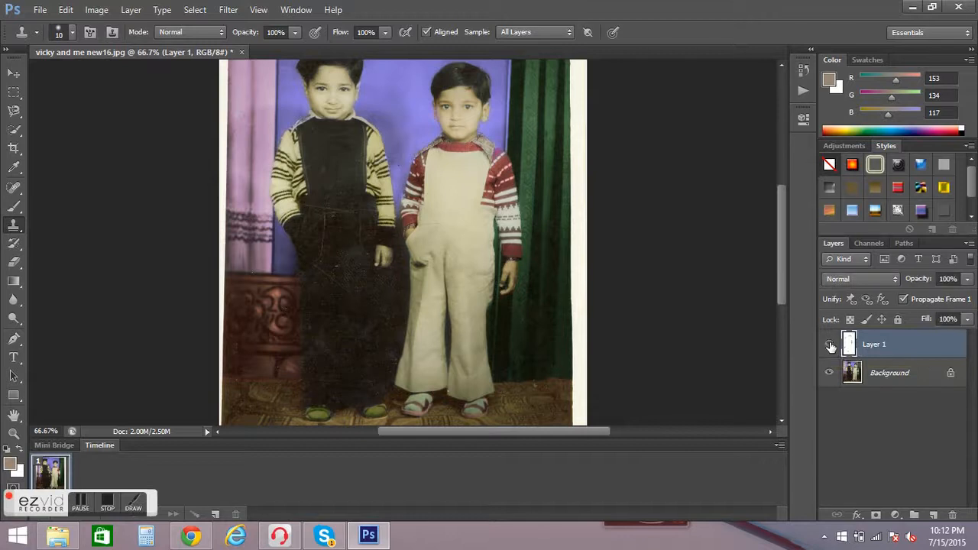
left_click(830, 346)
left_click(831, 346)
left_click(108, 506)
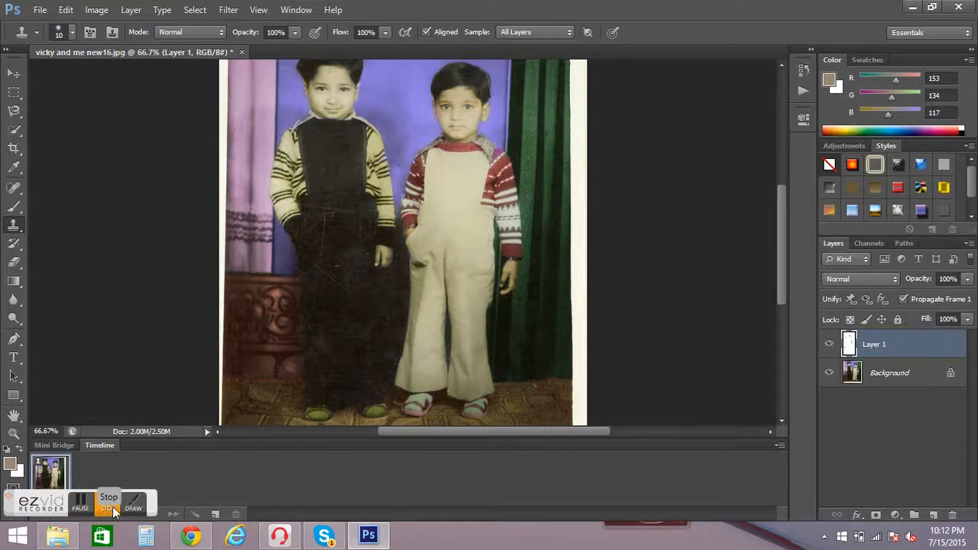